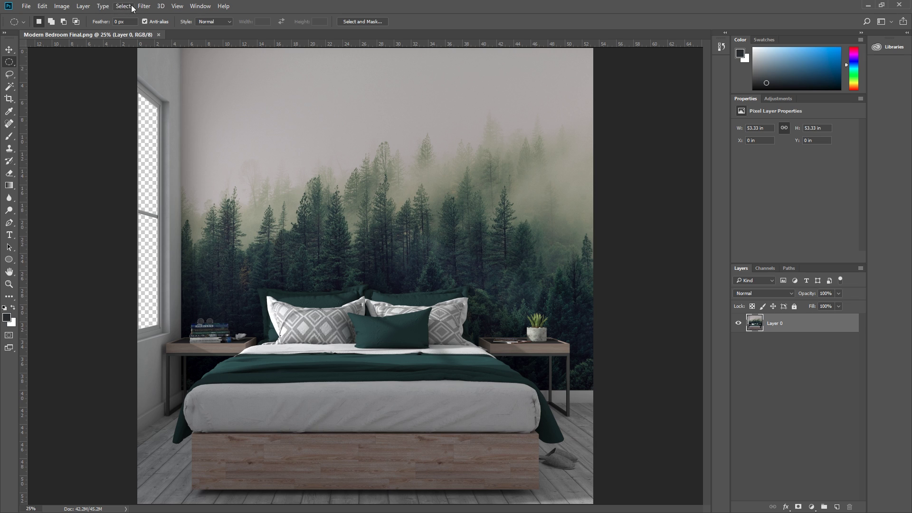
- Apply Camera Raw to the render: Highlights +53, Shadows +15, Whites +2, Blacks -9, Vibrance +13, Saturation +16
{"action": "left_click", "coordinate": [144, 6]}
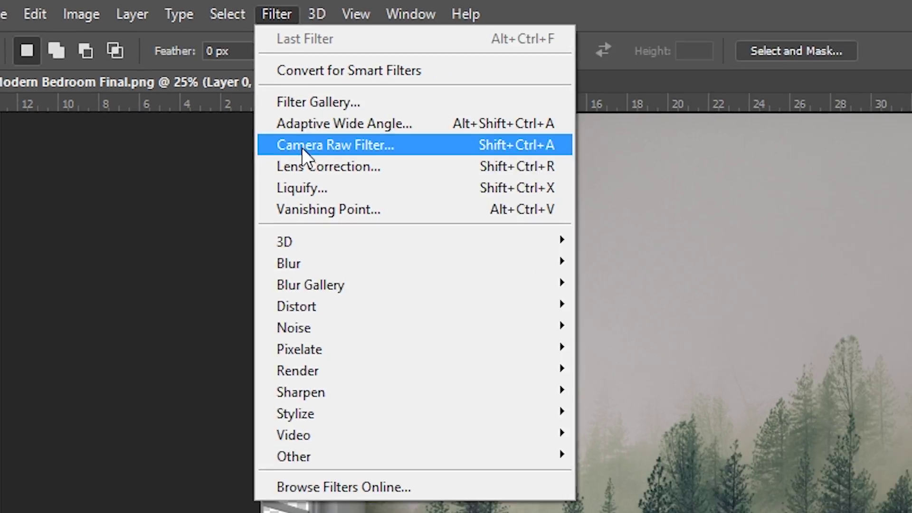
{"action": "left_click", "coordinate": [343, 170]}
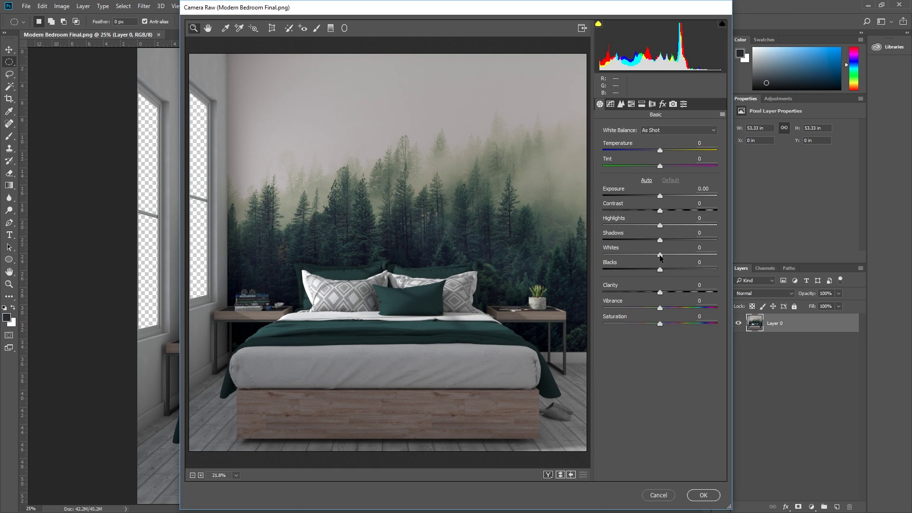
{"action": "left_click", "coordinate": [660, 256]}
{"action": "left_click_drag", "start_coordinate": [660, 225], "coordinate": [654, 269]}
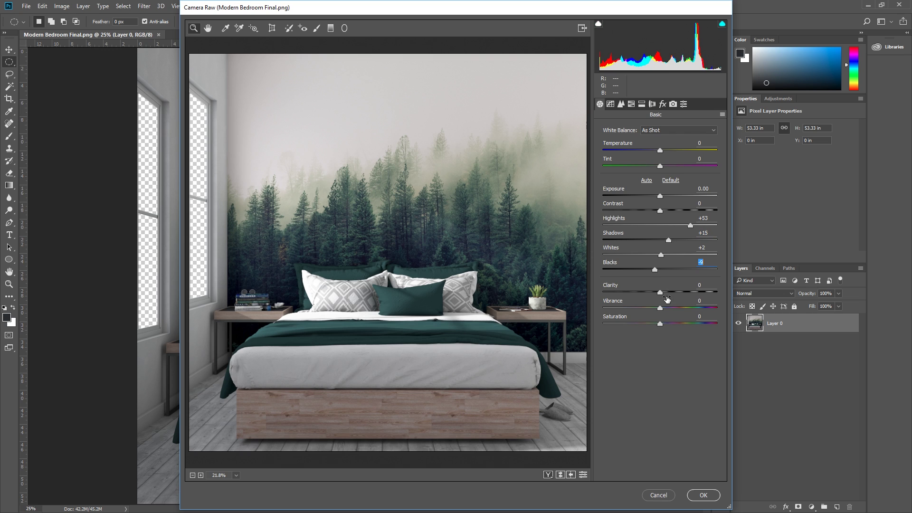
{"action": "mouse_move", "coordinate": [660, 308]}
{"action": "left_mouse_down"}
{"action": "mouse_move", "coordinate": [669, 320]}
{"action": "mouse_move", "coordinate": [639, 293]}
{"action": "mouse_move", "coordinate": [661, 298]}
{"action": "left_mouse_up"}
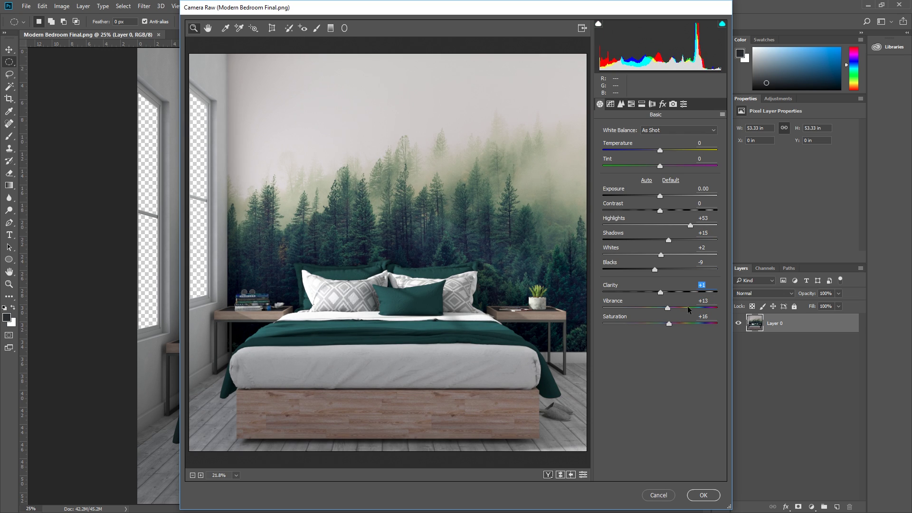
{"action": "left_click", "coordinate": [661, 195]}
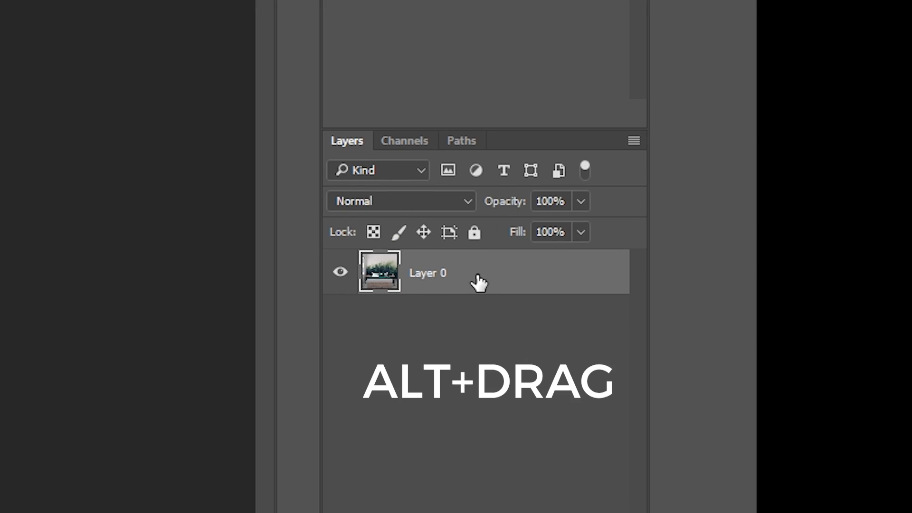
- Duplicate the render layer and Gaussian-blur the copy at radius 5
{"action": "left_click_drag", "start_coordinate": [478, 281], "coordinate": [477, 265]}
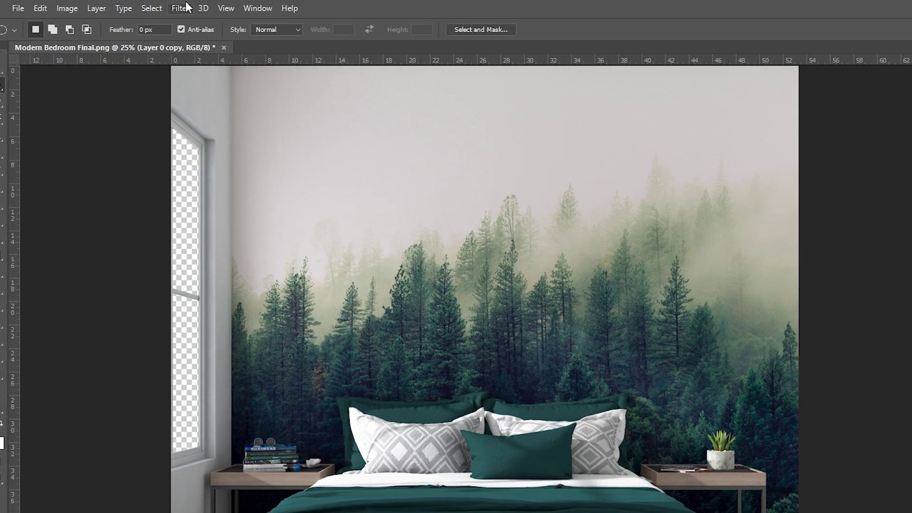
{"action": "left_click", "coordinate": [144, 6]}
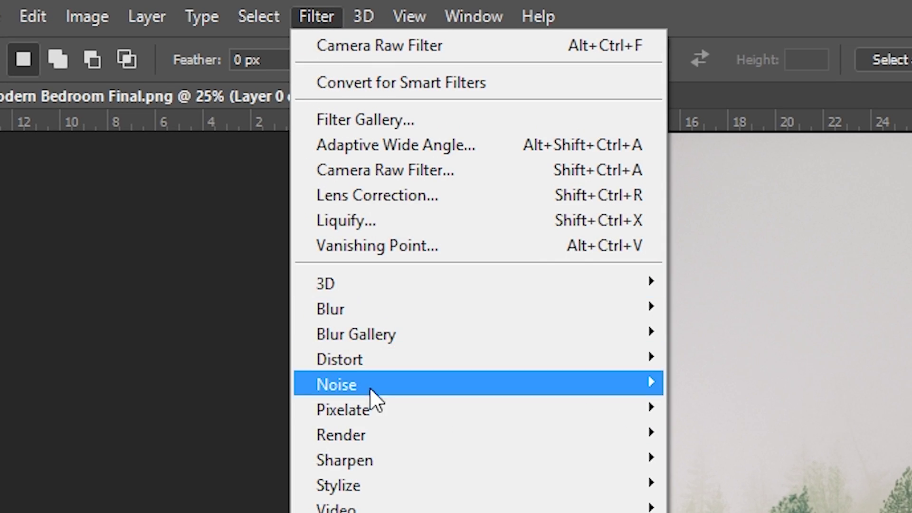
{"action": "mouse_move", "coordinate": [366, 311]}
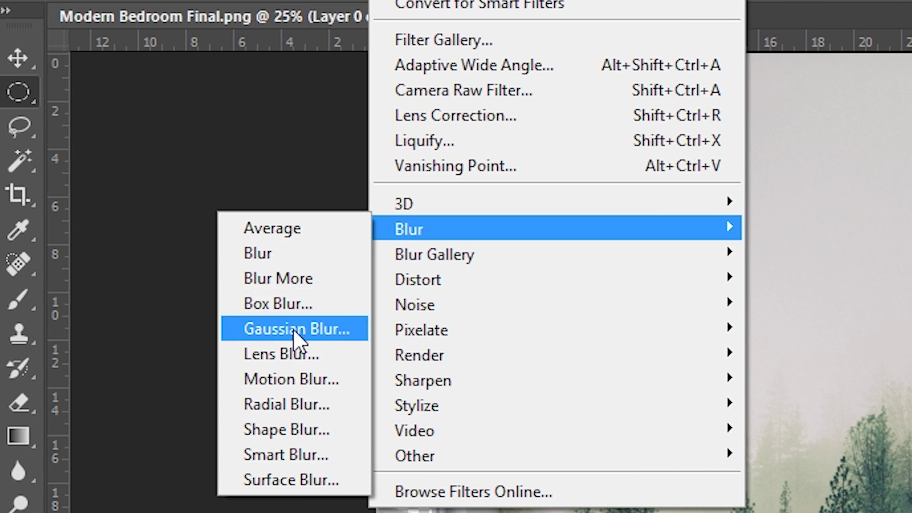
{"action": "left_click", "coordinate": [292, 329]}
{"action": "type", "text": "5"}
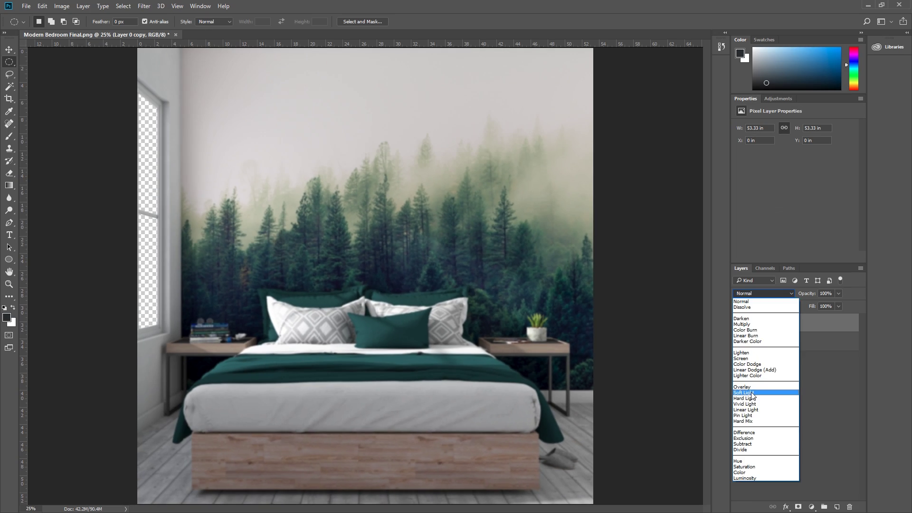
- Set the blurred copy's blend mode to Soft Light at 50% opacity
{"action": "left_click", "coordinate": [504, 274]}
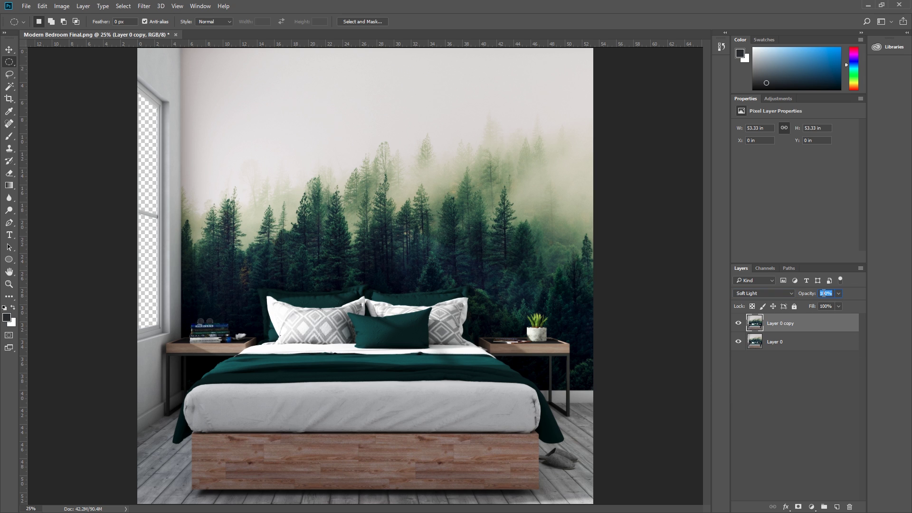
{"action": "type", "text": "50"}
{"action": "left_click", "coordinate": [812, 409]}
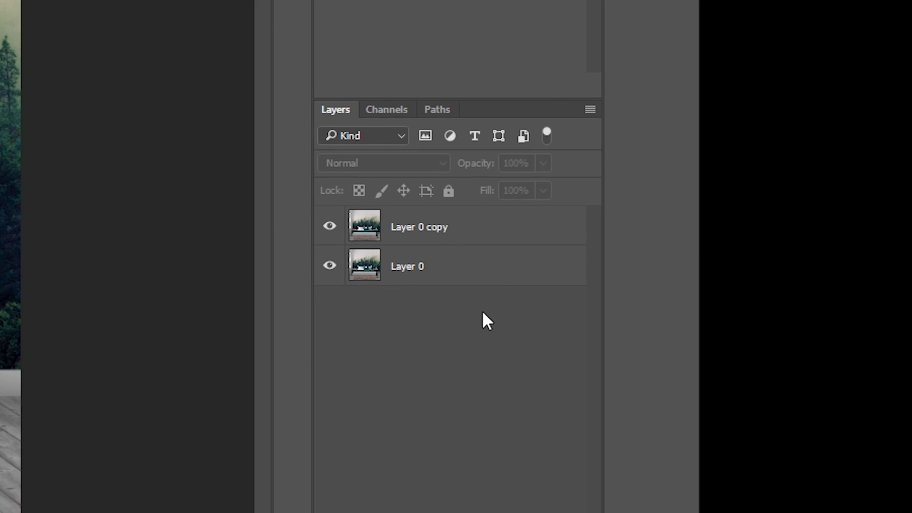
- Stamp all visible layers into Layer 1, desaturate it, and blend it as Overlay
{"action": "left_click", "coordinate": [484, 227]}
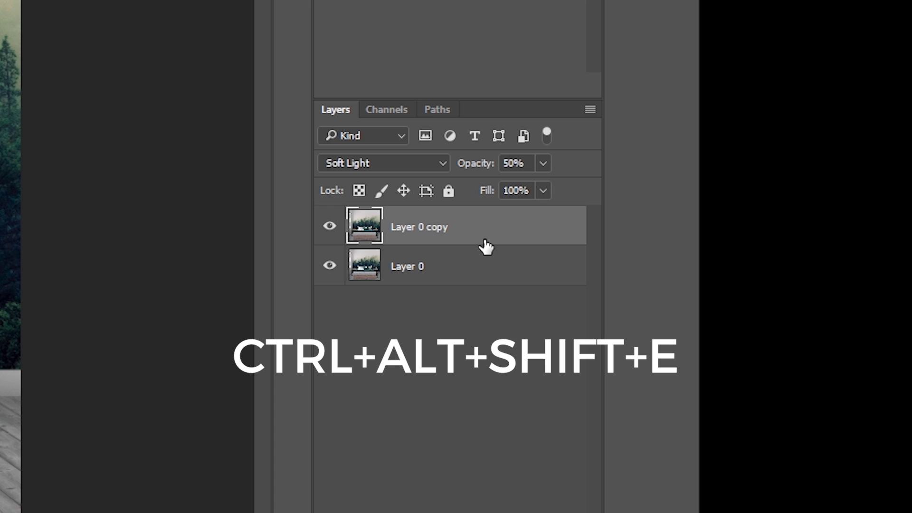
{"action": "key", "text": "ctrl+alt+shift+e"}
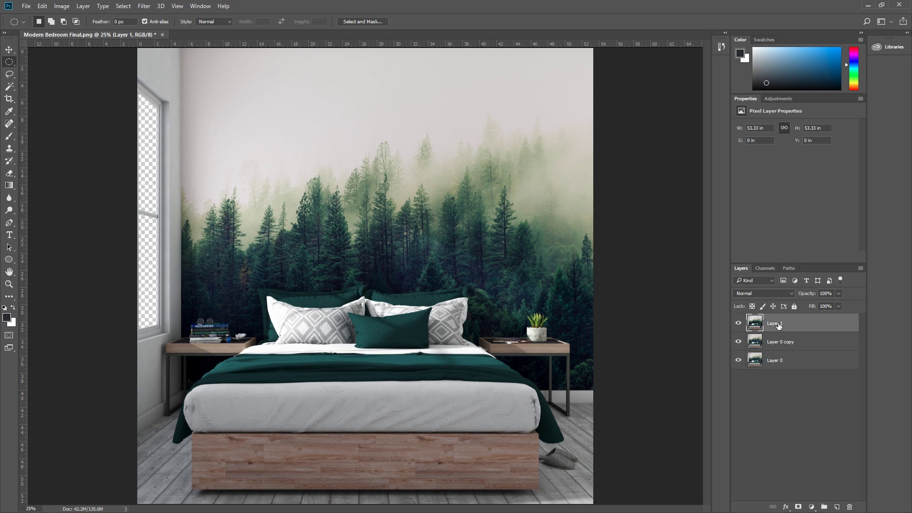
{"action": "key", "text": "ctrl+shift+u"}
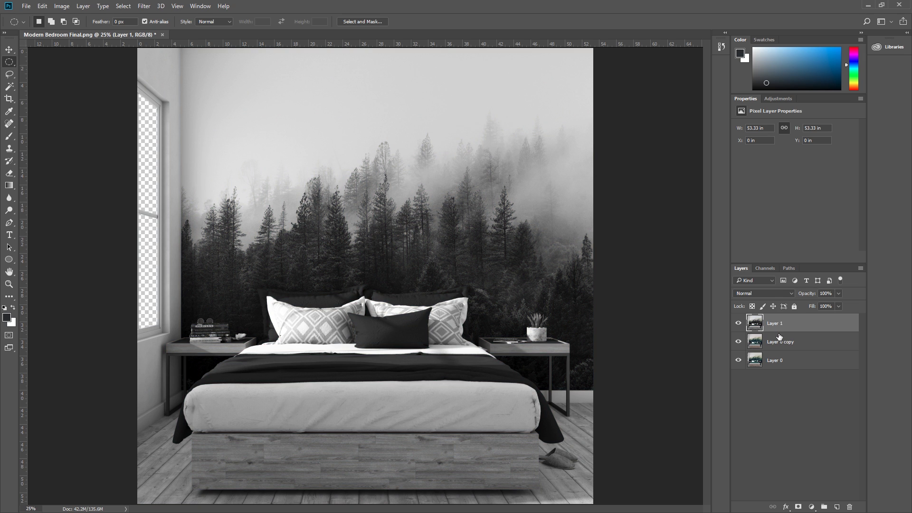
{"action": "left_click", "coordinate": [774, 294]}
{"action": "left_click", "coordinate": [760, 388]}
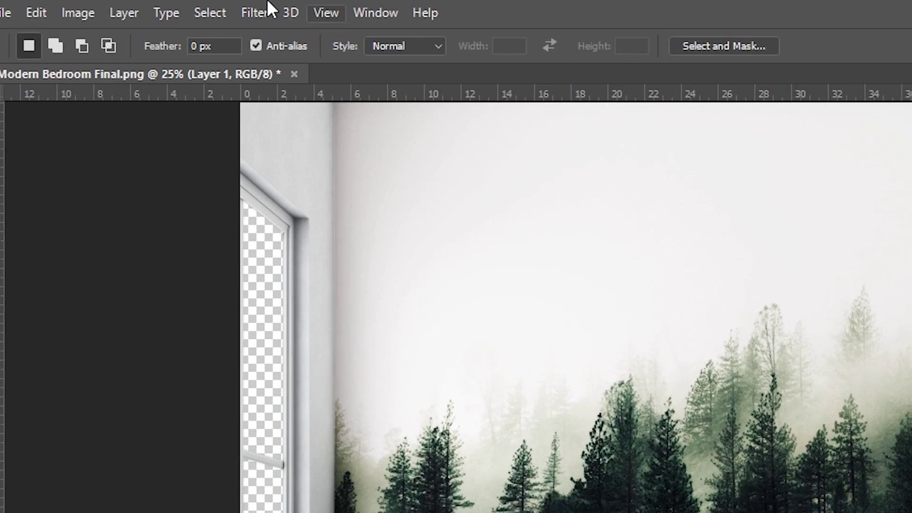
- Apply a High Pass filter with radius 10 to Layer 1 and lower its opacity to 50%
{"action": "left_click", "coordinate": [144, 5]}
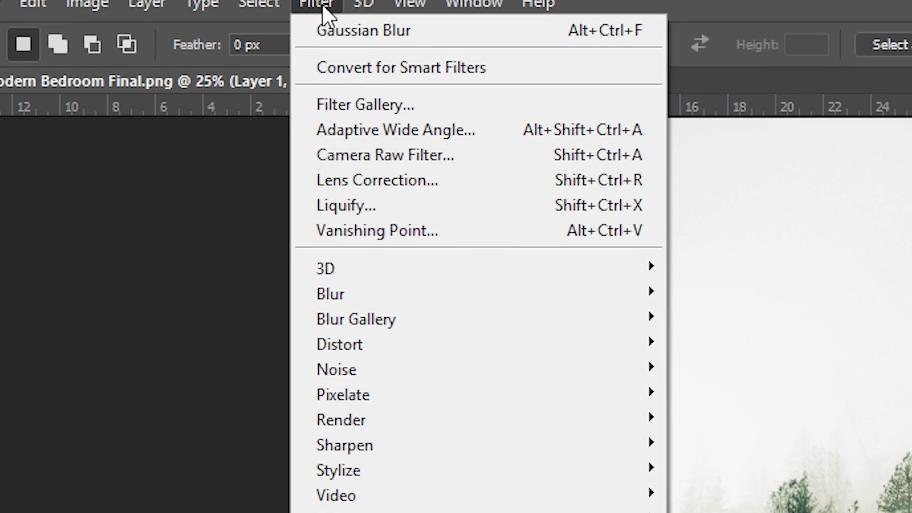
{"action": "mouse_move", "coordinate": [350, 335]}
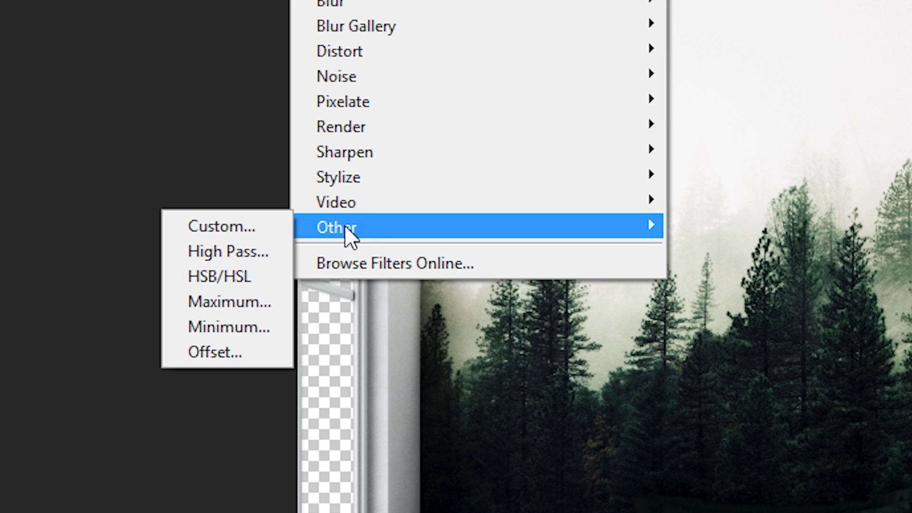
{"action": "left_click", "coordinate": [255, 360]}
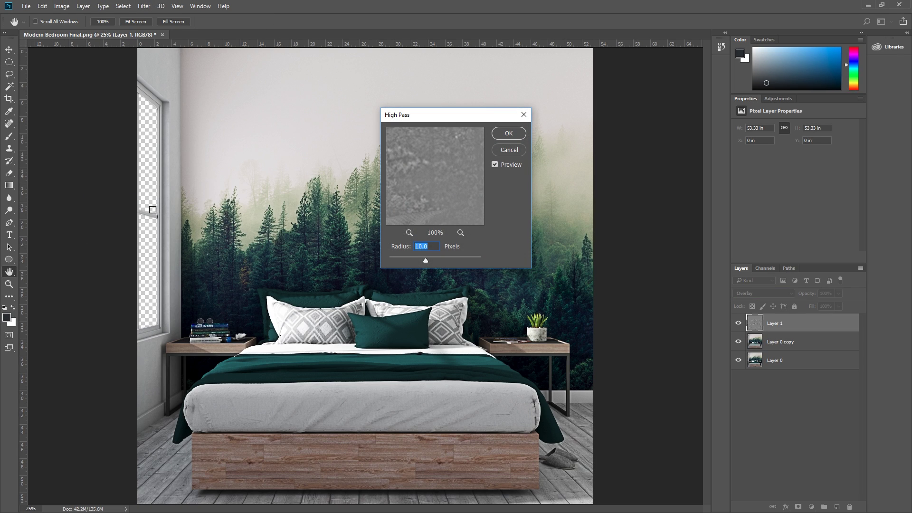
{"action": "left_click", "coordinate": [507, 135]}
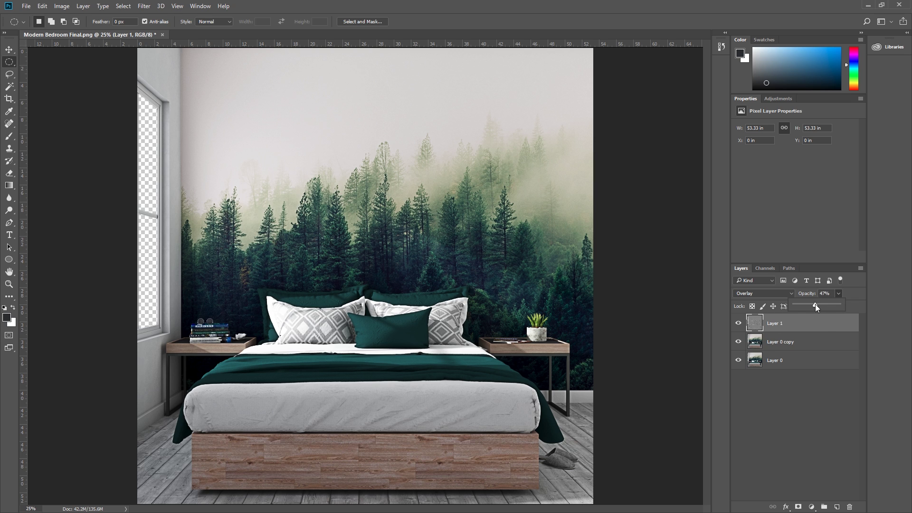
{"action": "left_click_drag", "start_coordinate": [815, 305], "coordinate": [816, 304]}
{"action": "left_click", "coordinate": [742, 326]}
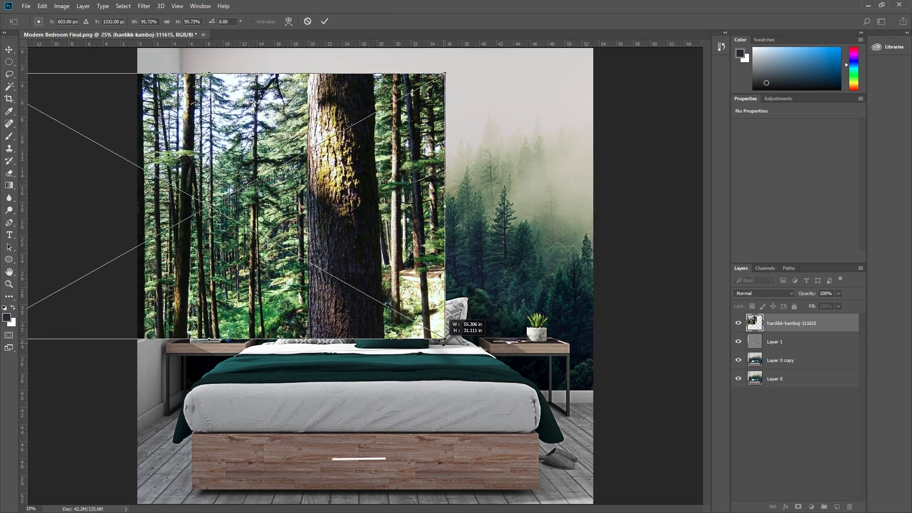
- Scale the forest photo and move its layer beneath Layer 0 so it fills the window
{"action": "left_click_drag", "start_coordinate": [353, 275], "coordinate": [291, 275]}
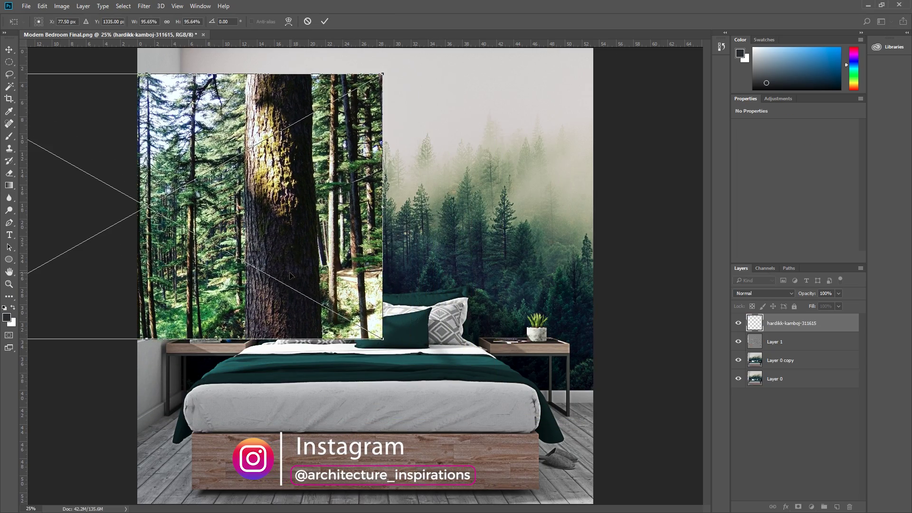
{"action": "key", "text": "Return"}
{"action": "left_click_drag", "start_coordinate": [796, 323], "coordinate": [798, 380]}
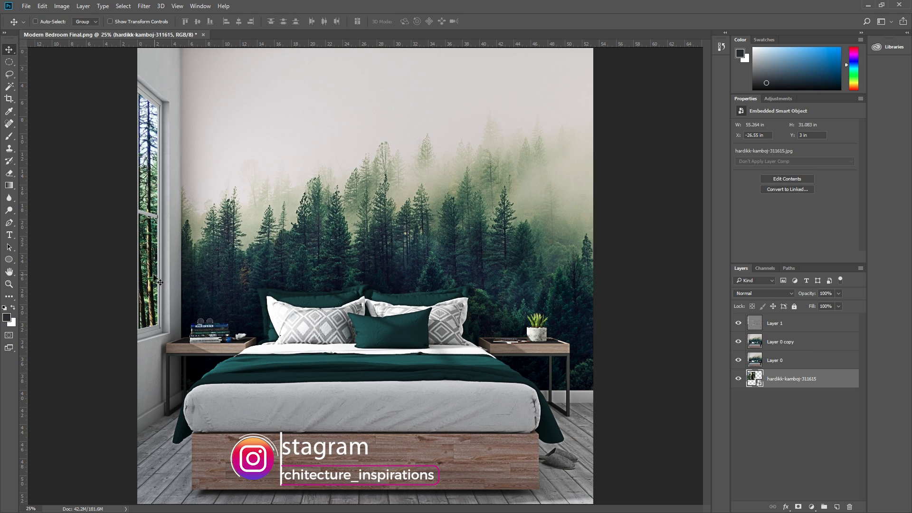
{"action": "left_click_drag", "start_coordinate": [154, 284], "coordinate": [167, 284]}
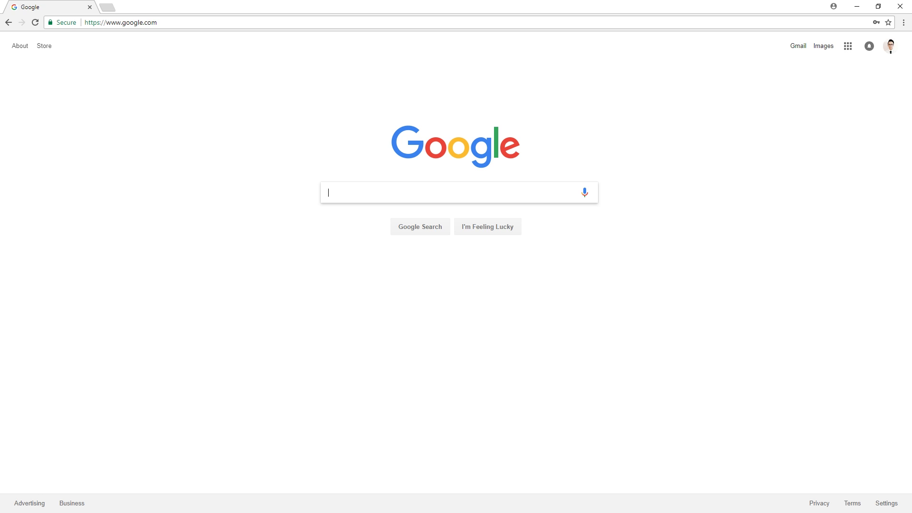
- Search the web for 'lens flare' images and browse the results
{"action": "type", "text": "lens flare"}
{"action": "key", "text": "Return"}
{"action": "left_click", "coordinate": [112, 82]}
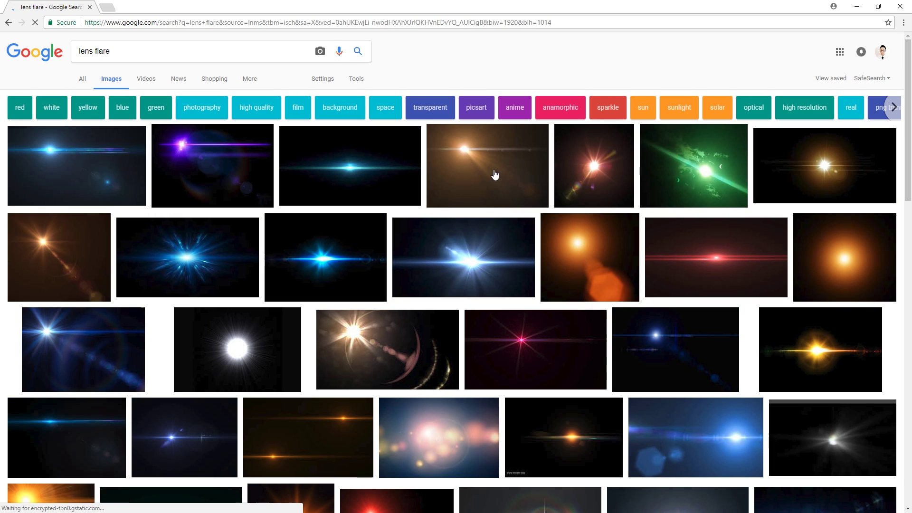
{"action": "scroll", "coordinate": [709, 316], "scroll_direction": "down", "scroll_amount": 3}
{"action": "scroll", "coordinate": [709, 316], "scroll_direction": "down", "scroll_amount": 8}
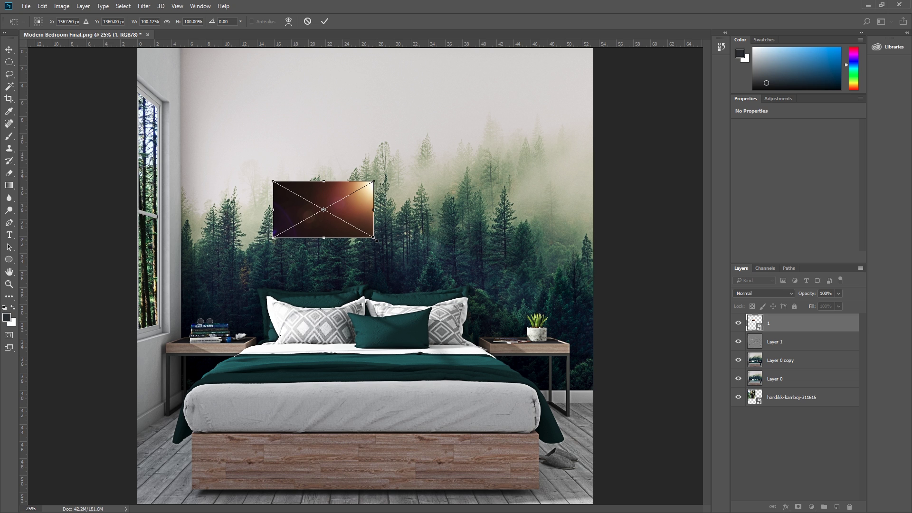
- Flip the flare horizontally, enlarge it, and set its blend mode to Screen
{"action": "right_click", "coordinate": [363, 220]}
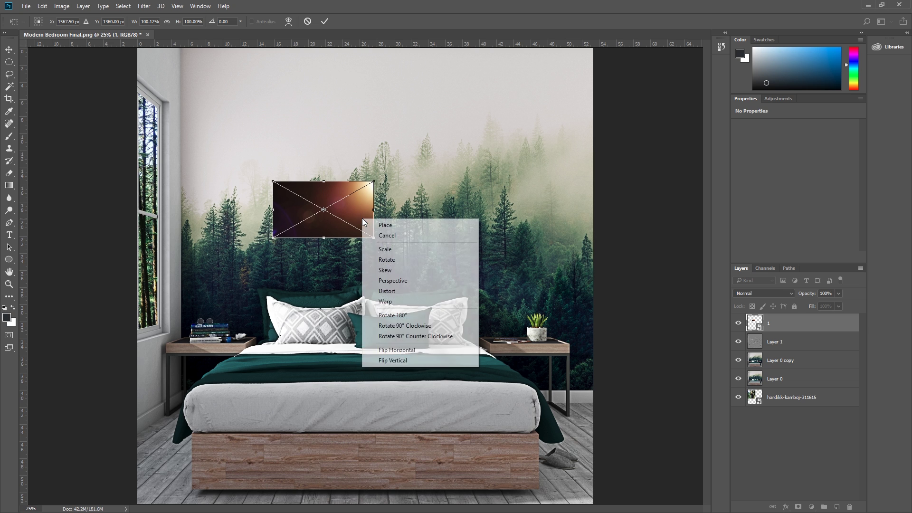
{"action": "left_click", "coordinate": [397, 350]}
{"action": "left_click_drag", "start_coordinate": [374, 237], "coordinate": [594, 401]}
{"action": "left_click_drag", "start_coordinate": [439, 259], "coordinate": [494, 261]}
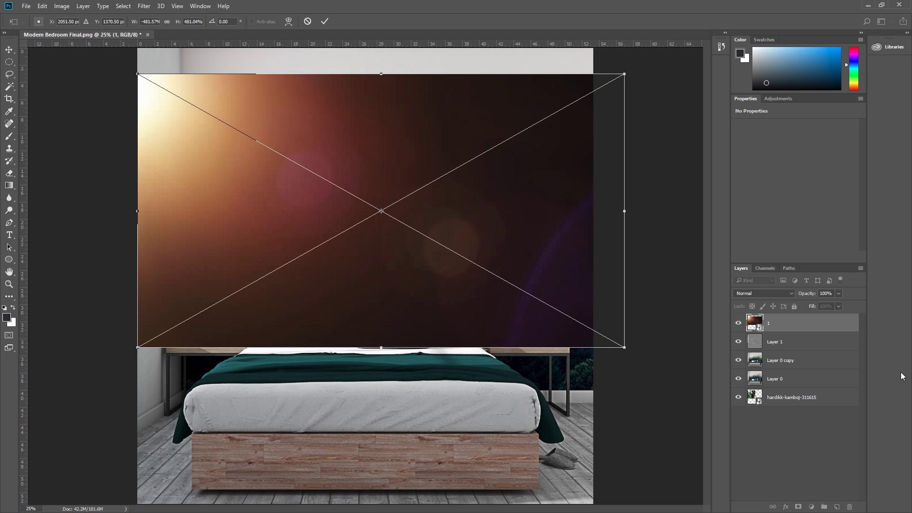
{"action": "key", "text": "Return"}
{"action": "left_click", "coordinate": [788, 294]}
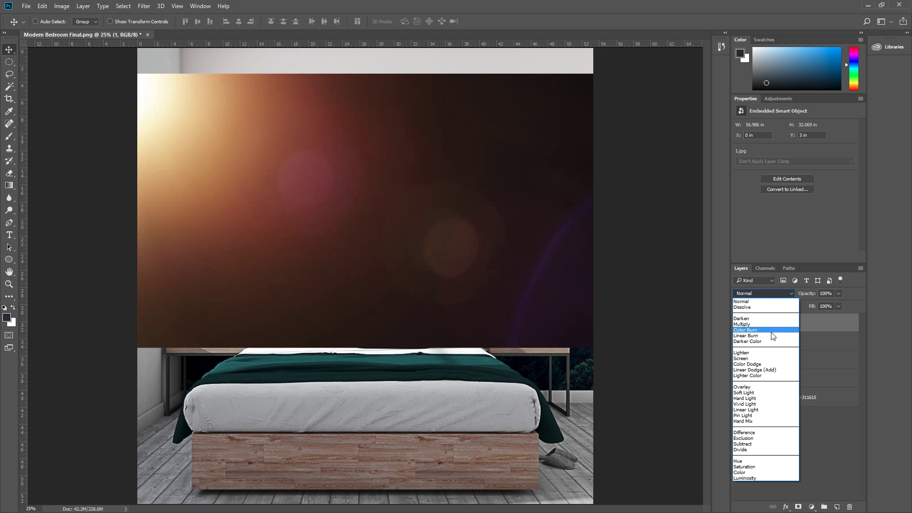
{"action": "left_click", "coordinate": [761, 359]}
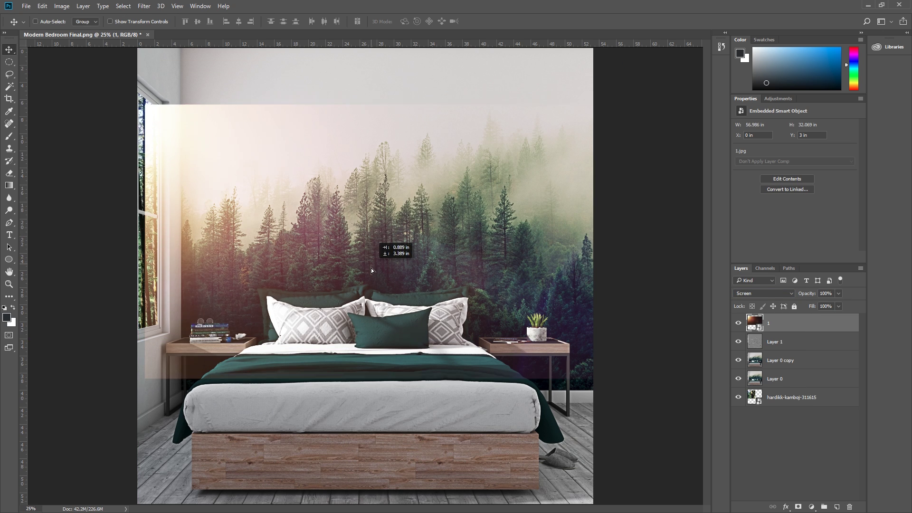
- Enlarge the flare again so it covers the forest wall and most of the room
{"action": "key", "text": "ctrl+t"}
{"action": "left_click_drag", "start_coordinate": [594, 399], "coordinate": [684, 490]}
{"action": "left_click_drag", "start_coordinate": [442, 252], "coordinate": [439, 291]}
{"action": "key", "text": "Return"}
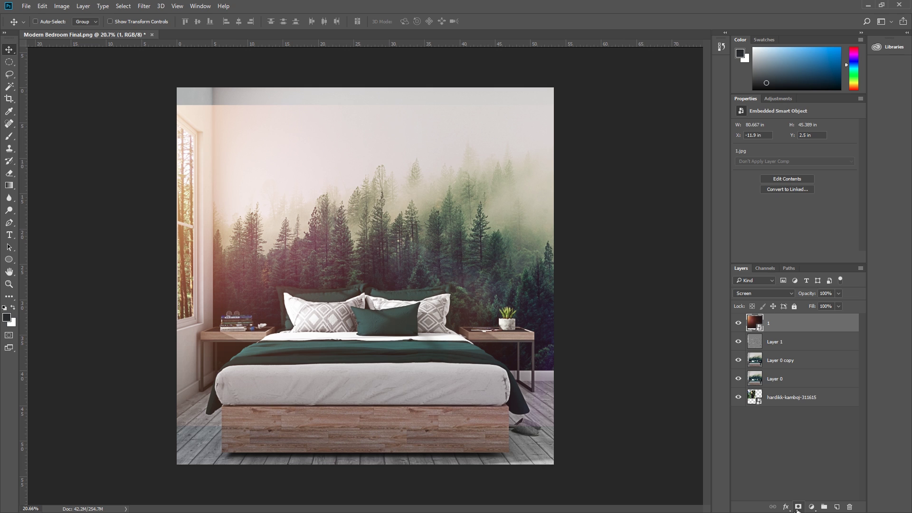
- Add a mask to flare layer 1 and paint out its top band and floor patch
{"action": "left_click", "coordinate": [798, 507]}
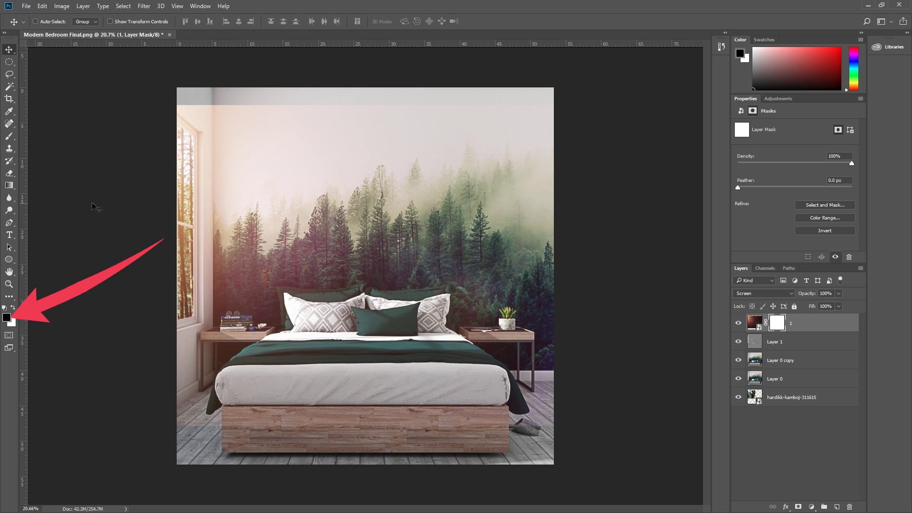
{"action": "key", "text": "b"}
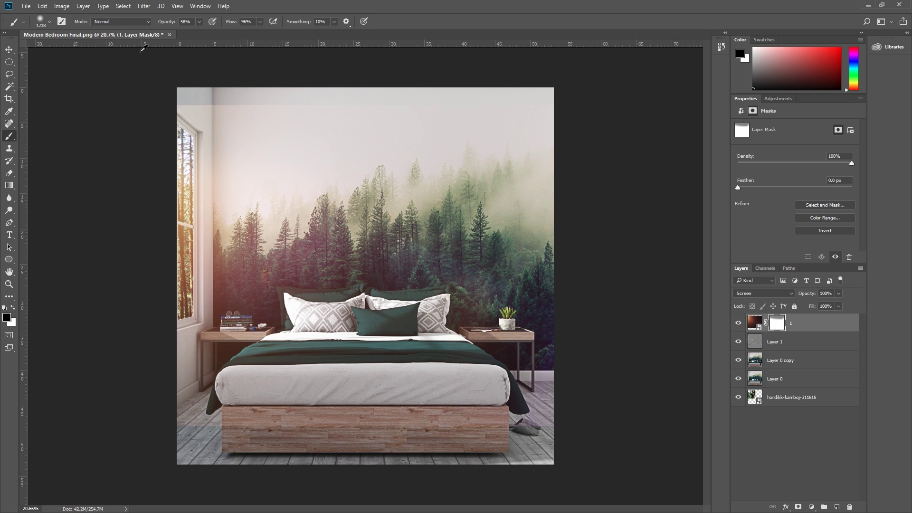
{"action": "mouse_move", "coordinate": [142, 48]}
{"action": "left_mouse_down"}
{"action": "mouse_move", "coordinate": [342, 66]}
{"action": "mouse_move", "coordinate": [350, 392]}
{"action": "left_mouse_up"}
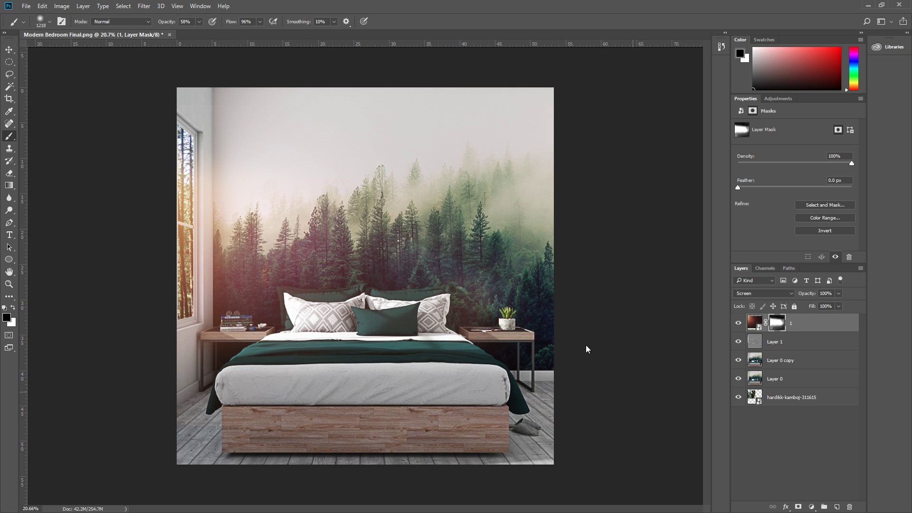
- Rotate the lens-flare-shot-01 image, set it to Screen, and reposition it
{"action": "key", "text": "m"}
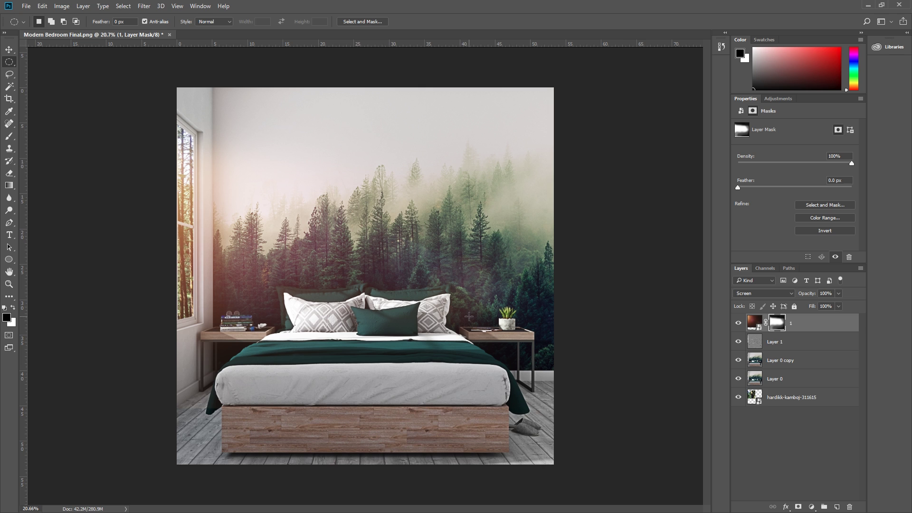
{"action": "left_click_drag", "start_coordinate": [128, 69], "coordinate": [92, 125]}
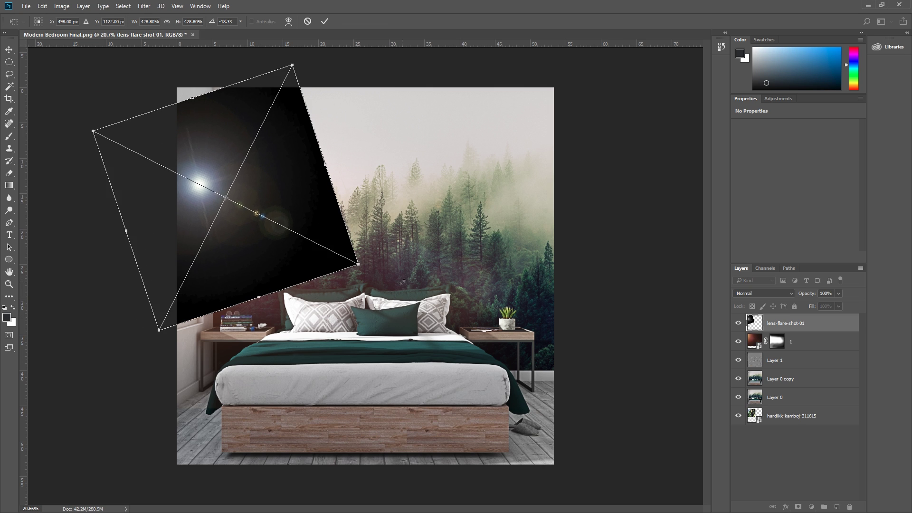
{"action": "key", "text": "Return"}
{"action": "left_click", "coordinate": [763, 293]}
{"action": "left_click", "coordinate": [755, 375]}
{"action": "left_click_drag", "start_coordinate": [276, 224], "coordinate": [344, 236]}
- Mask lens-flare-shot-01 and group all six layers into Group 1
{"action": "left_click", "coordinate": [798, 506]}
{"action": "left_click", "coordinate": [809, 414], "text": "shift"}
{"action": "key", "text": "ctrl+g"}
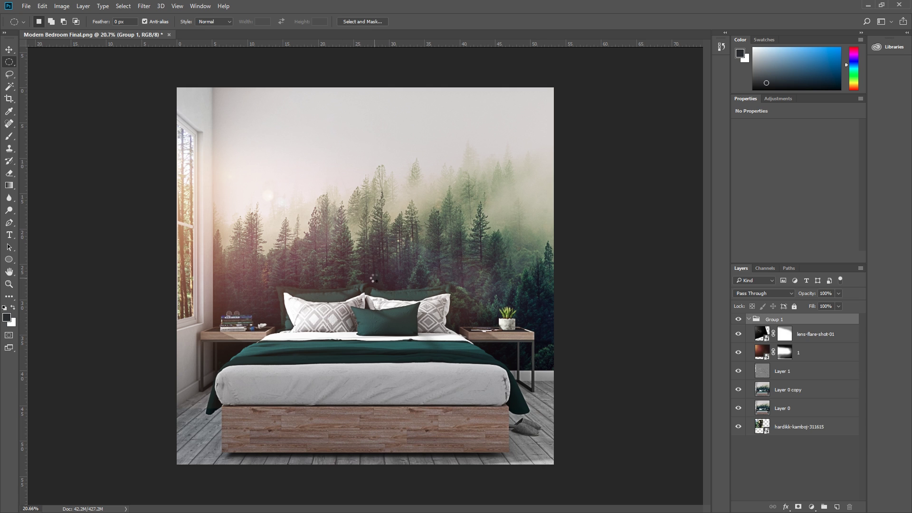
- Position the placed Modern Bedroom Final render and move its layer below Group 1
{"action": "left_click_drag", "start_coordinate": [375, 280], "coordinate": [368, 279]}
{"action": "key", "text": "Return"}
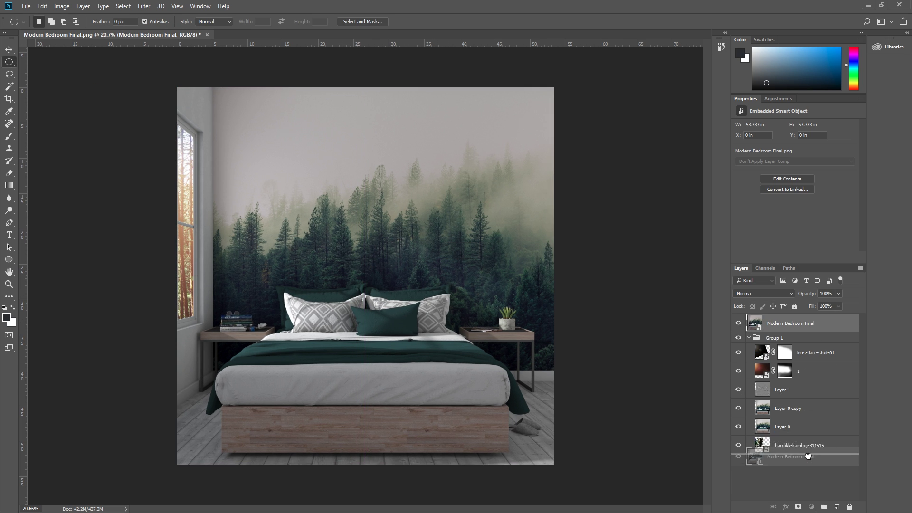
{"action": "left_click_drag", "start_coordinate": [775, 337], "coordinate": [775, 317]}
- Toggle Group 1's visibility to compare the render before and after grading
{"action": "left_click", "coordinate": [739, 321]}
{"action": "left_click", "coordinate": [739, 320]}
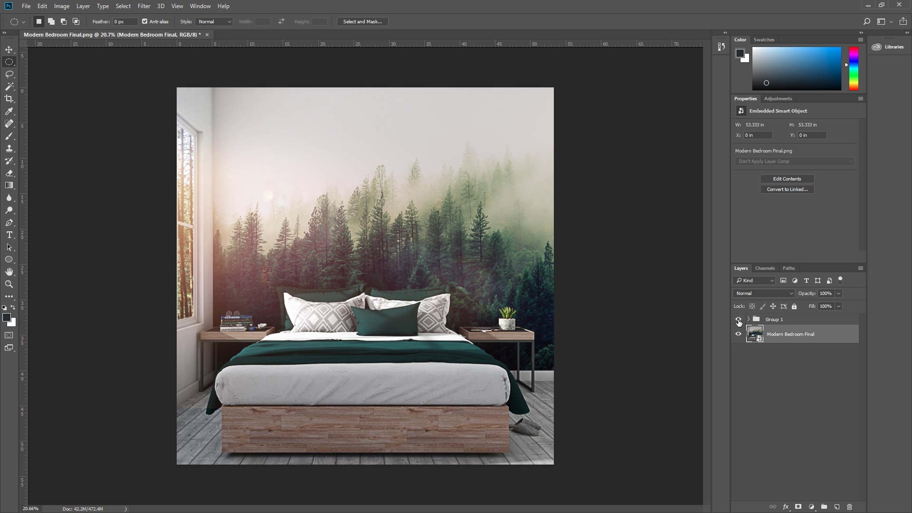
{"action": "left_click", "coordinate": [739, 321]}
{"action": "left_click", "coordinate": [739, 321]}
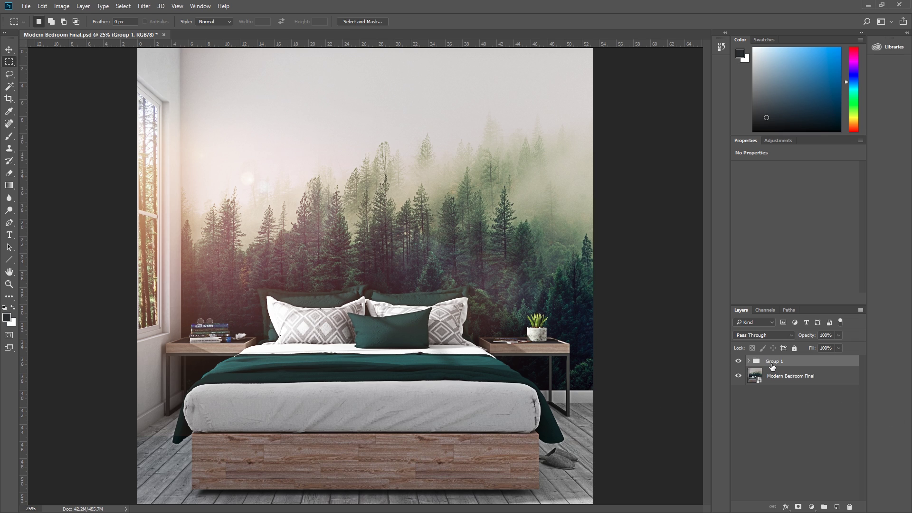
- Stamp visible layers, grade with Color Efex Pro 4's Film Efex: Modern, and set 50% opacity
{"action": "key", "text": "ctrl+alt+shift+e"}
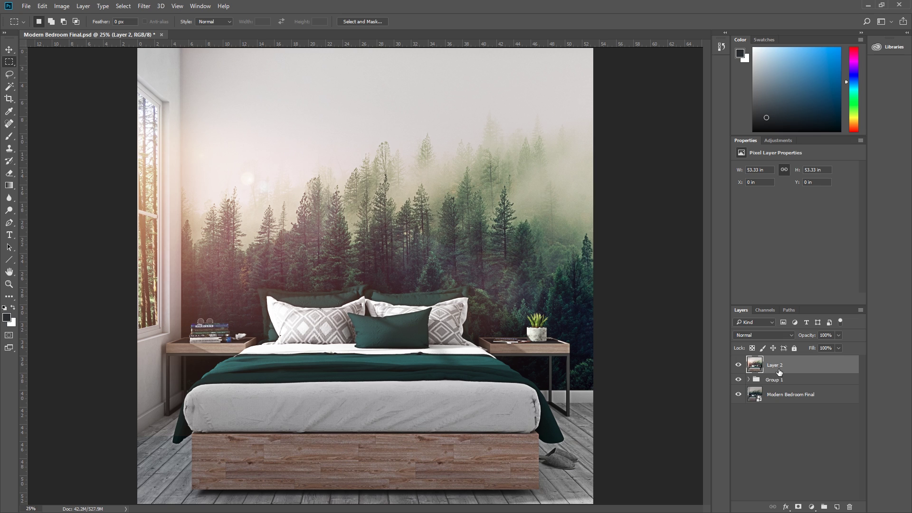
{"action": "left_click", "coordinate": [148, 7]}
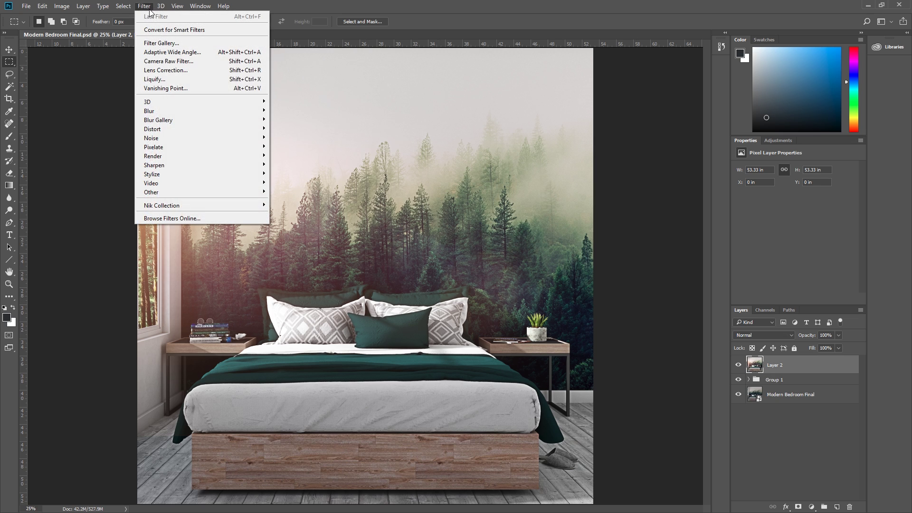
{"action": "mouse_move", "coordinate": [177, 207]}
{"action": "left_click", "coordinate": [69, 215]}
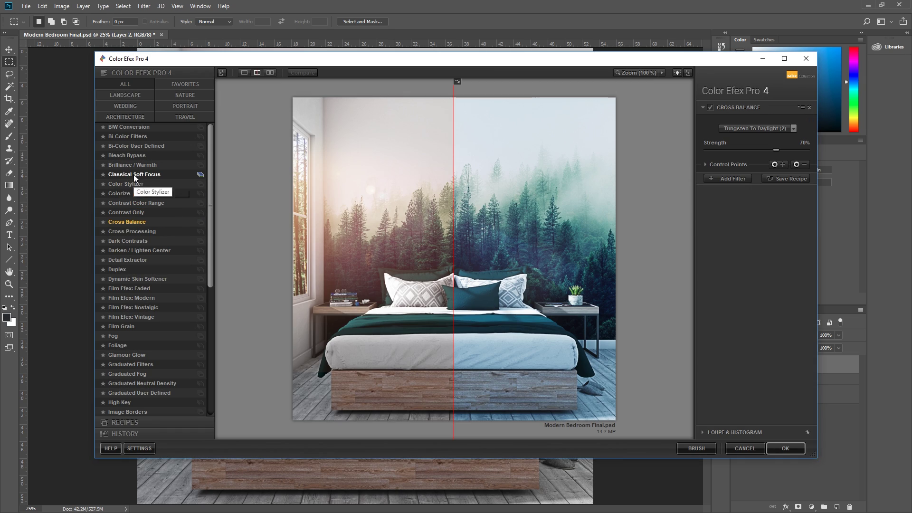
{"action": "left_click", "coordinate": [135, 175]}
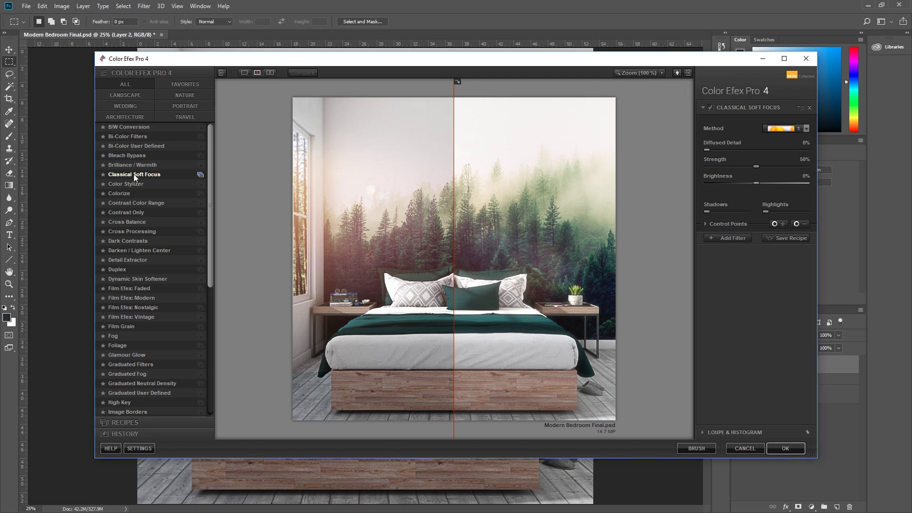
{"action": "left_click", "coordinate": [139, 299]}
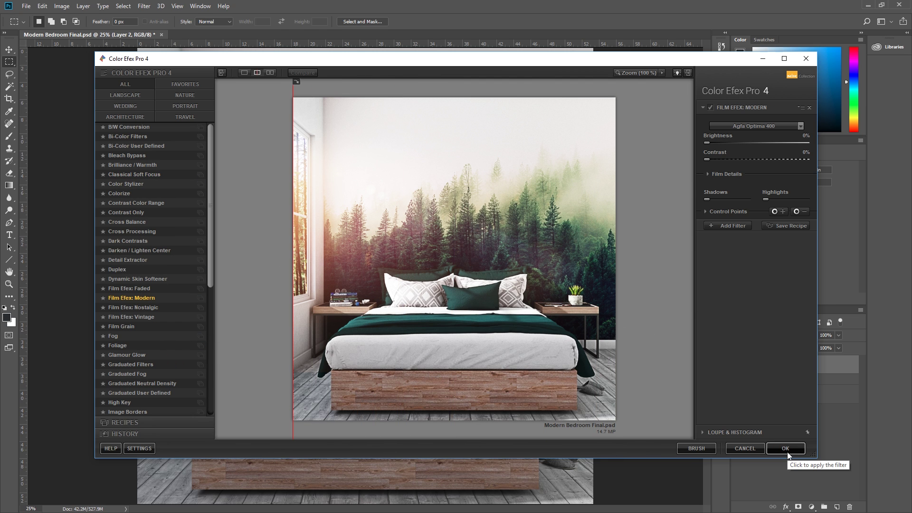
{"action": "left_click", "coordinate": [773, 449]}
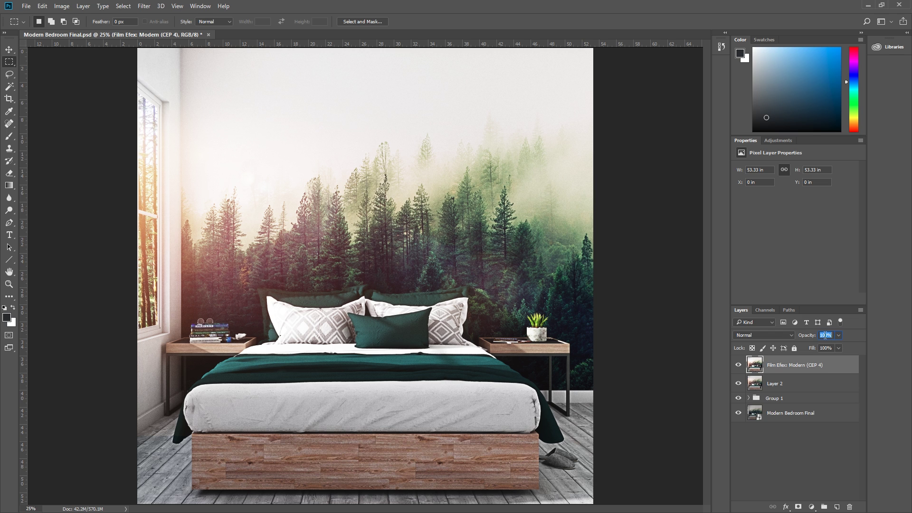
{"action": "type", "text": "50"}
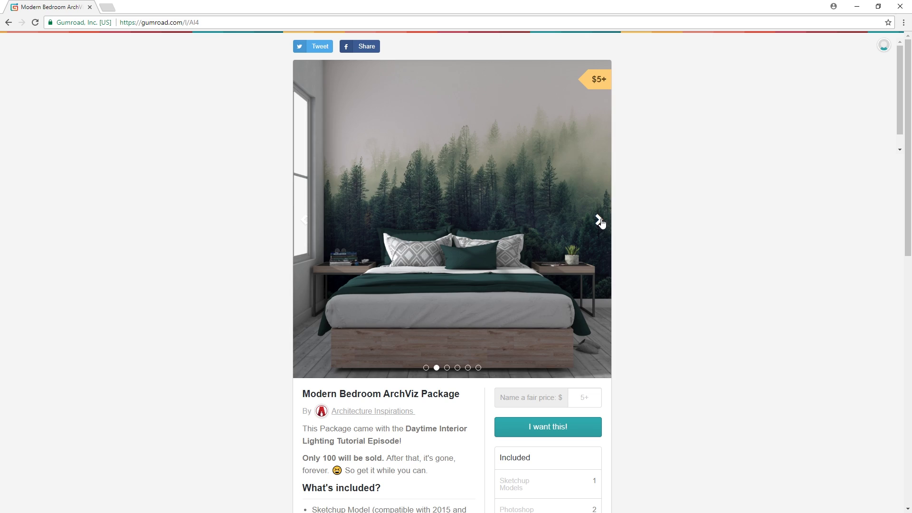
- Advance the Modern Bedroom ArchViz Package carousel through four more preview images
{"action": "left_click", "coordinate": [600, 220]}
{"action": "left_click", "coordinate": [600, 221]}
{"action": "left_click", "coordinate": [599, 220]}
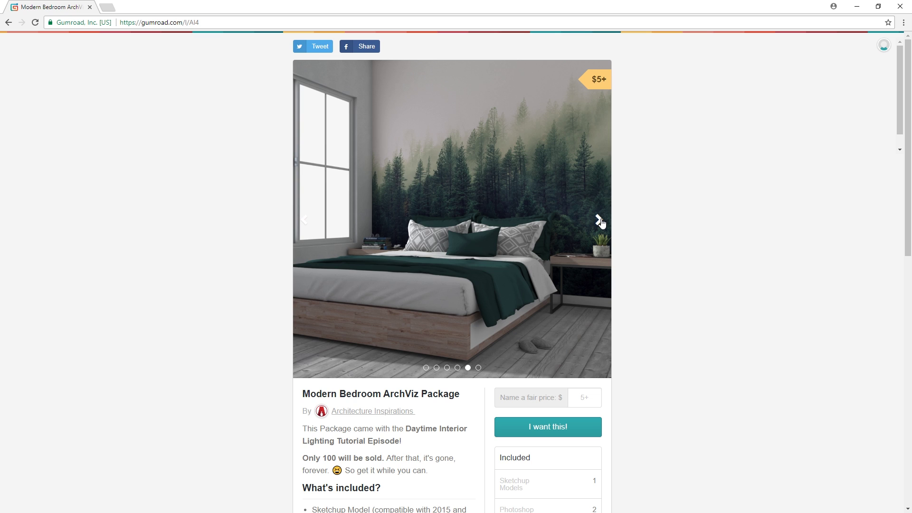
{"action": "left_click", "coordinate": [600, 220]}
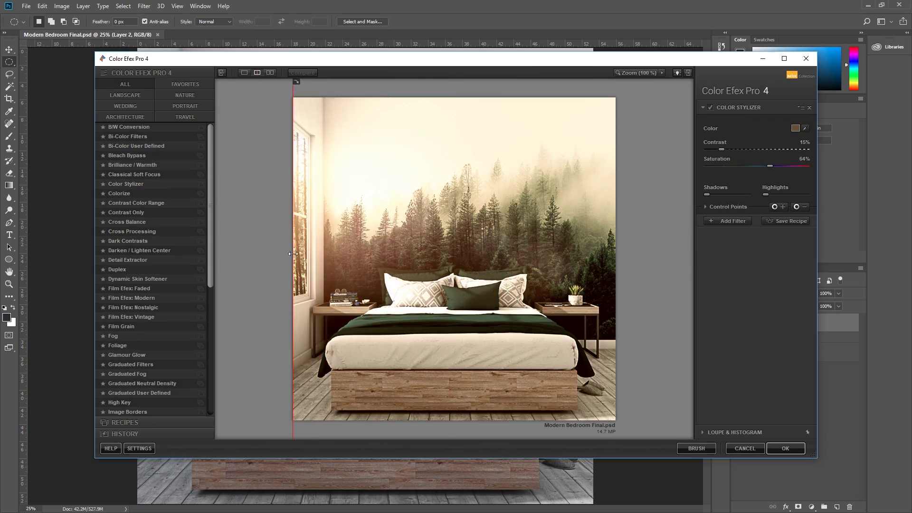
- Preview the Film Efex: Vintage look, then expand Film Details to review the tone curve and 500-per-pixel grain
{"action": "left_click", "coordinate": [132, 298]}
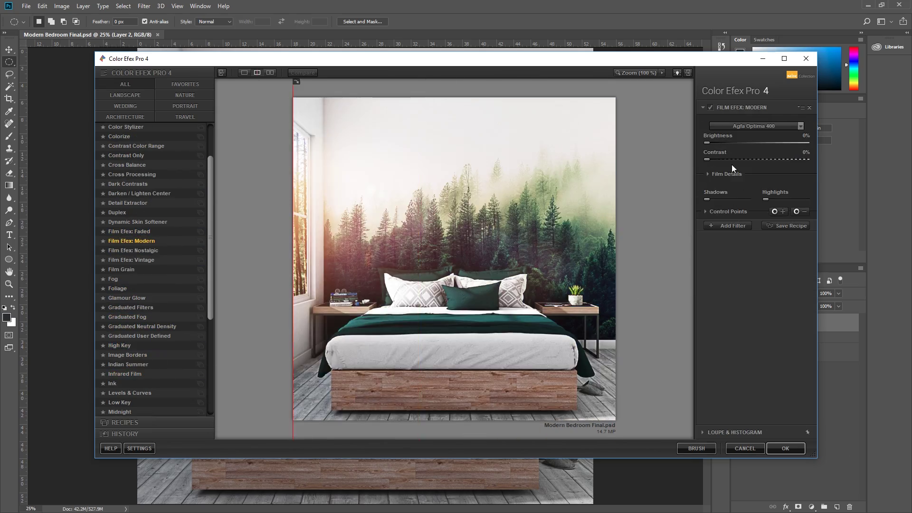
{"action": "left_click", "coordinate": [727, 173]}
{"action": "scroll", "coordinate": [794, 365], "scroll_direction": "down", "scroll_amount": 5}
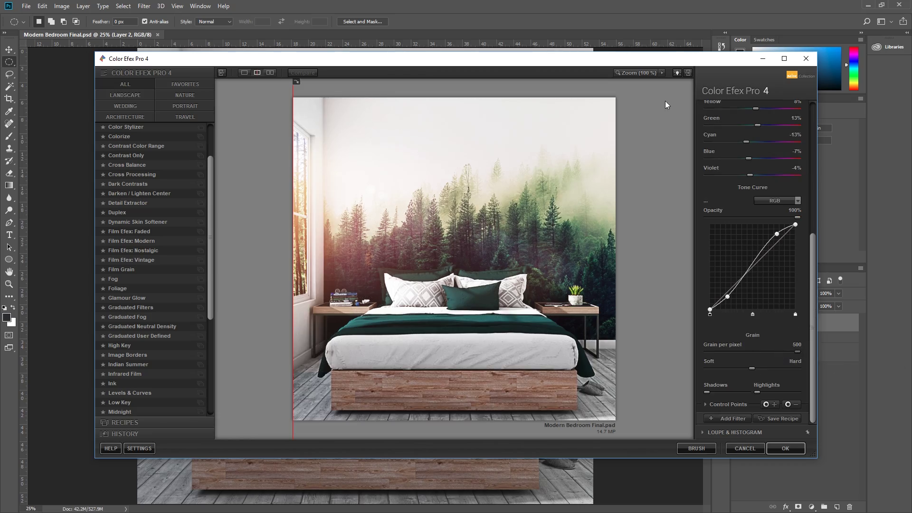